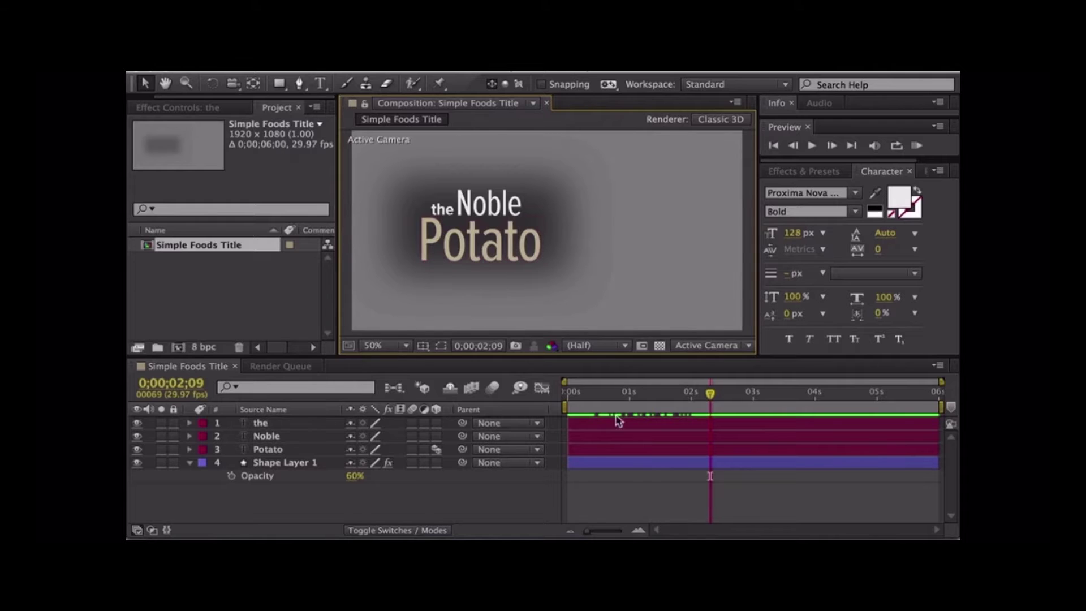
Step: Turn the Template option for text layers editable in Premiere Pro off and on again in the composition's advanced settings
{"action": "left_click_drag", "start_coordinate": [616, 395], "coordinate": [663, 412]}
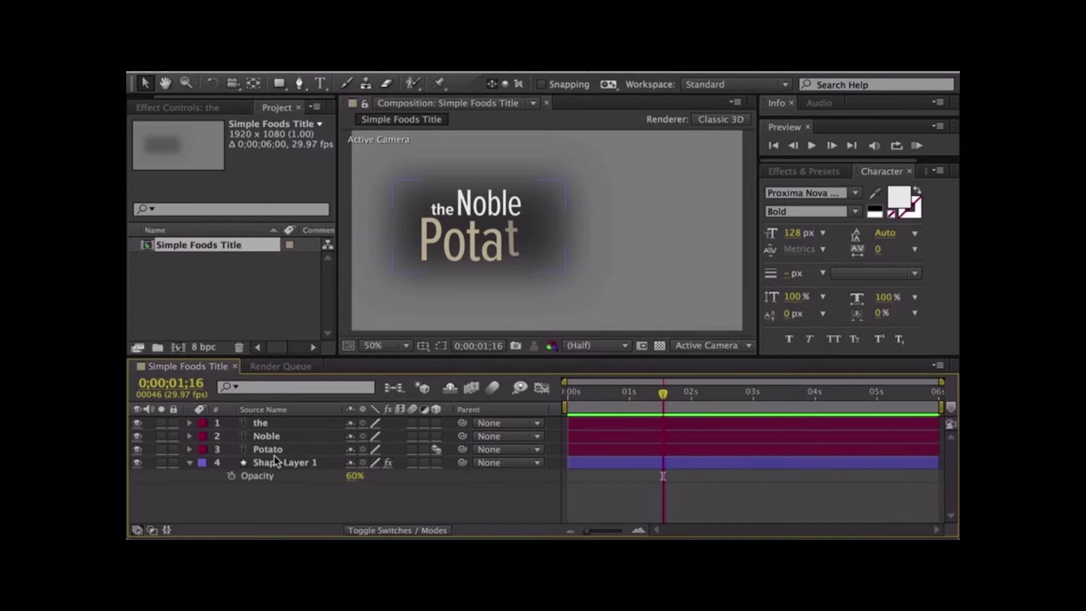
{"action": "key", "text": "ctrl+k"}
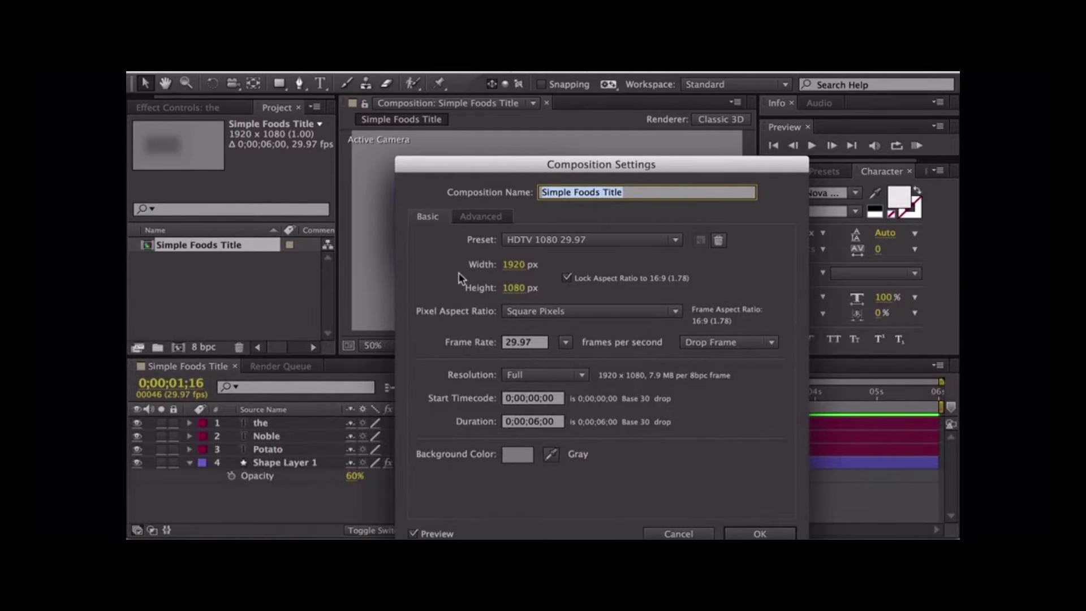
{"action": "left_click", "coordinate": [480, 216]}
{"action": "left_click_drag", "start_coordinate": [500, 168], "coordinate": [484, 104]}
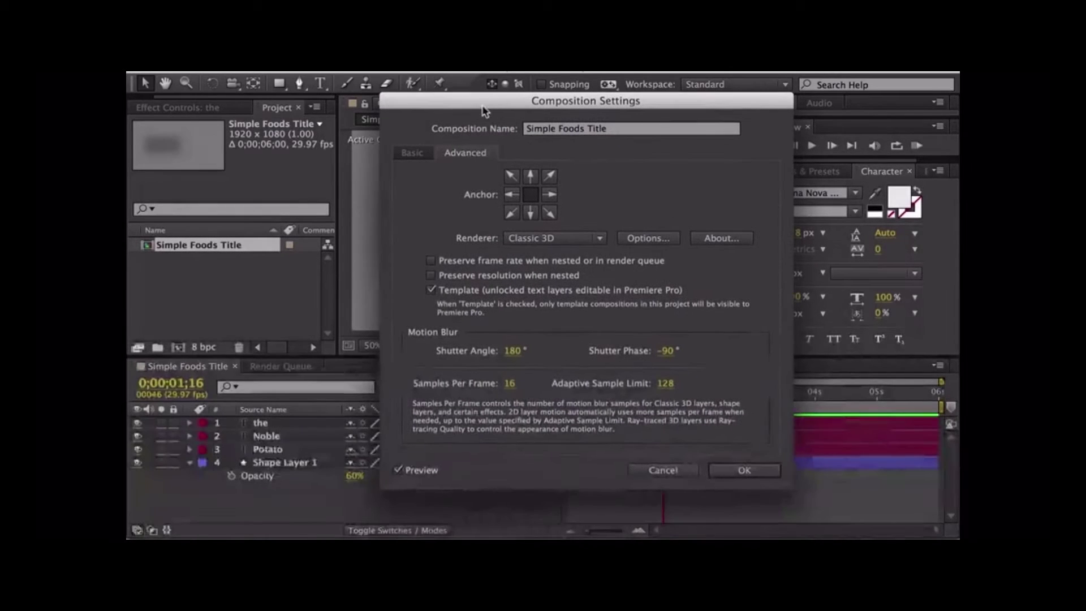
{"action": "left_click", "coordinate": [431, 291]}
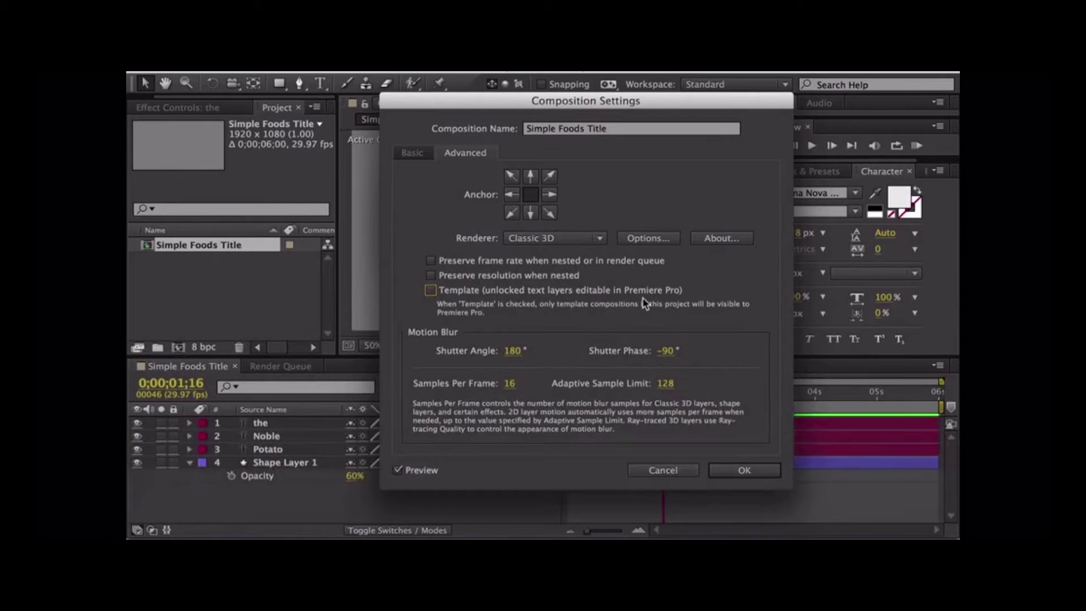
{"action": "left_click", "coordinate": [431, 290]}
{"action": "left_click", "coordinate": [756, 474]}
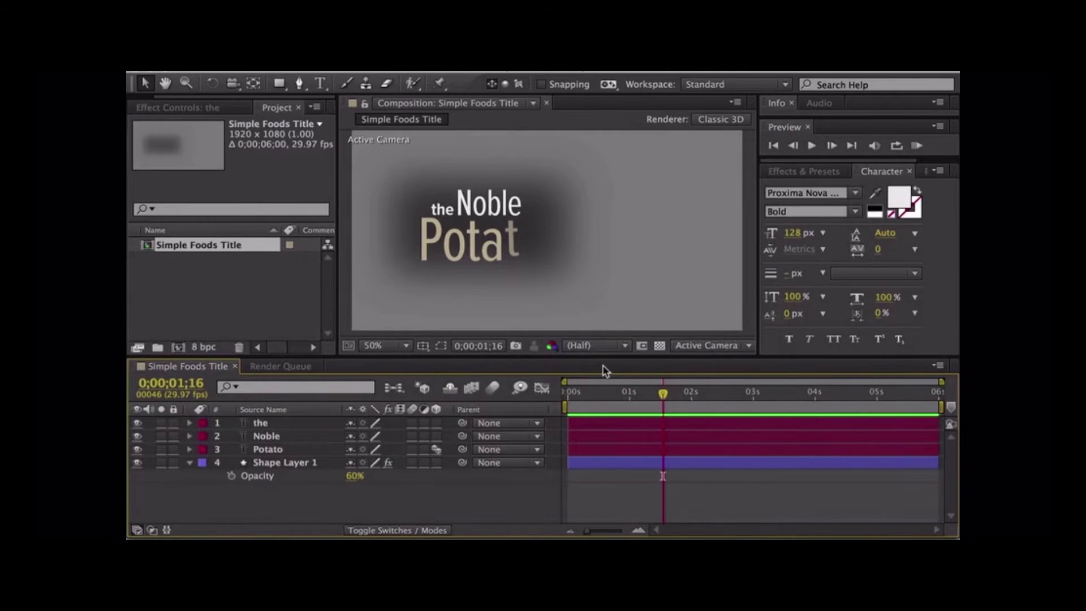
Step: Bring the Simple Foods Title composition into the Live Text Demo project in Premiere Pro and switch to that project
{"action": "left_click_drag", "start_coordinate": [184, 72], "coordinate": [524, 81]}
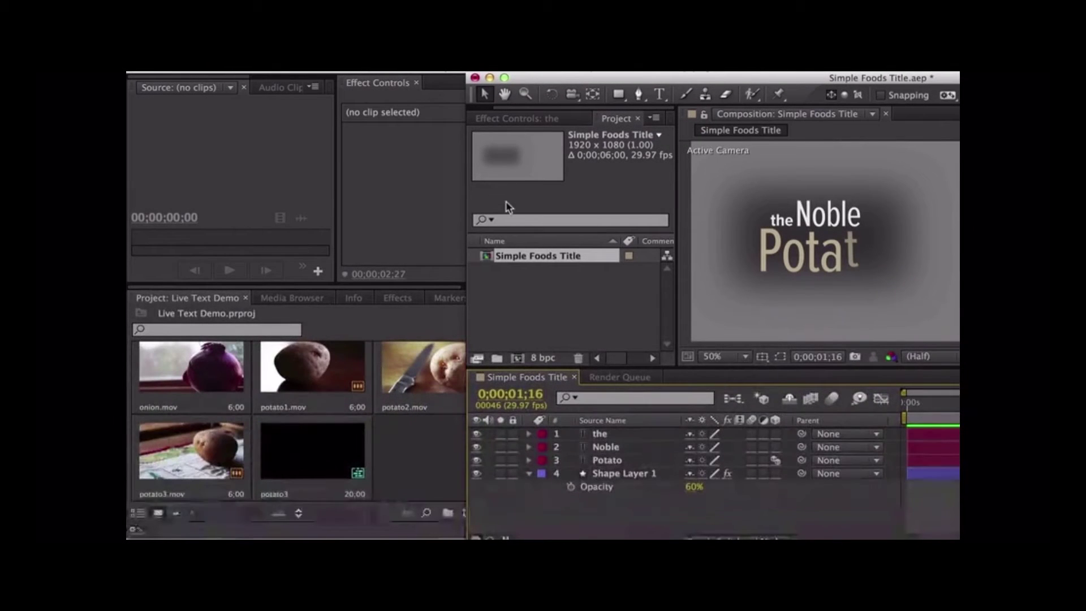
{"action": "left_click_drag", "start_coordinate": [485, 256], "coordinate": [420, 438]}
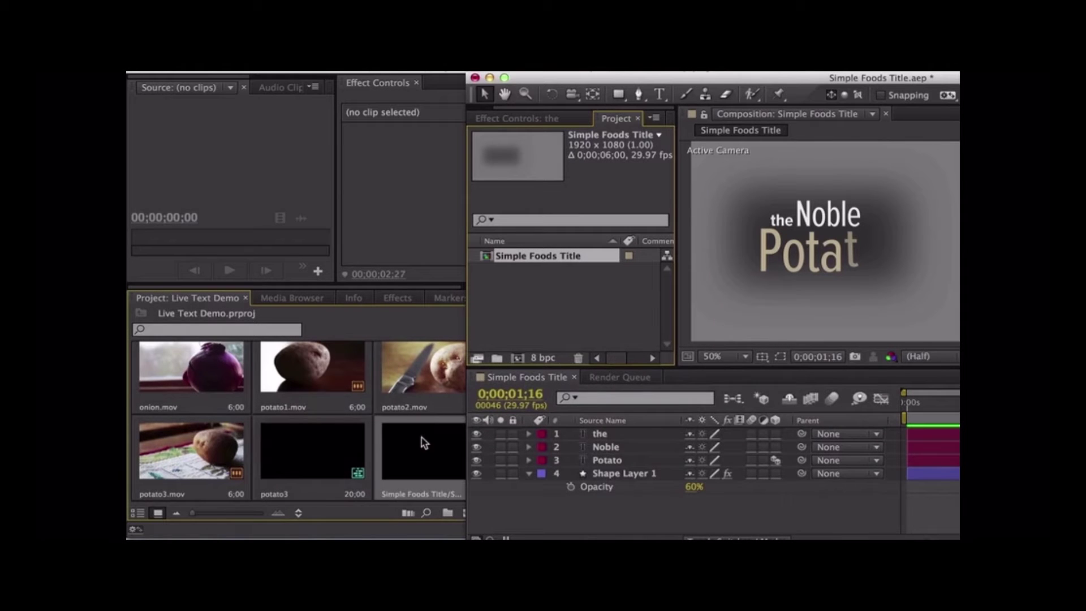
{"action": "left_click", "coordinate": [361, 73]}
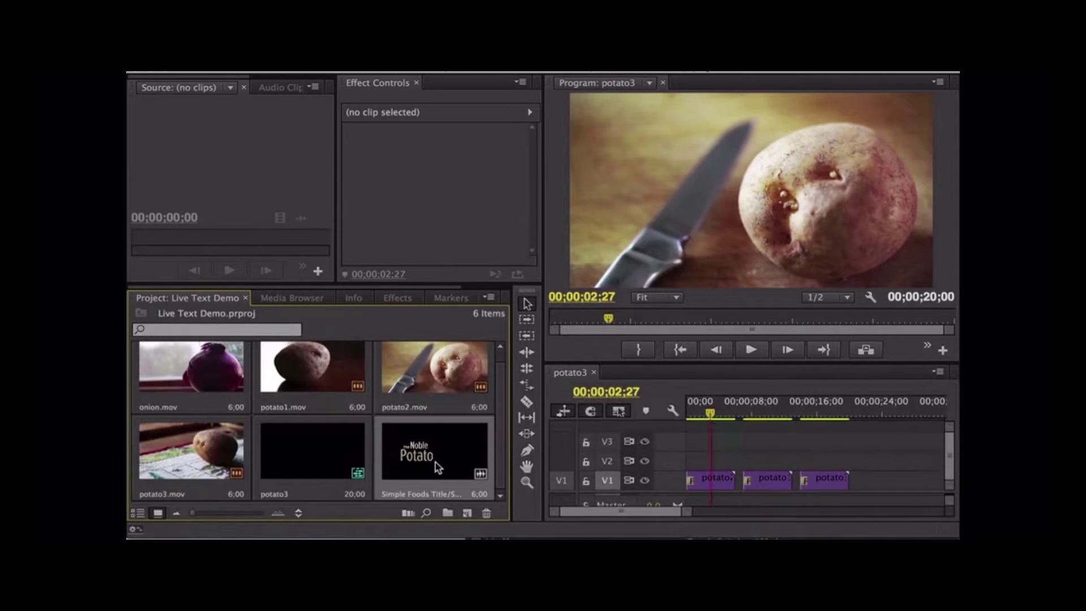
Step: Place the Simple Foods Title composition on track V2 above each of the three potato clips and preview the titles
{"action": "left_click_drag", "start_coordinate": [438, 466], "coordinate": [745, 459]}
{"action": "left_click_drag", "start_coordinate": [475, 443], "coordinate": [800, 459]}
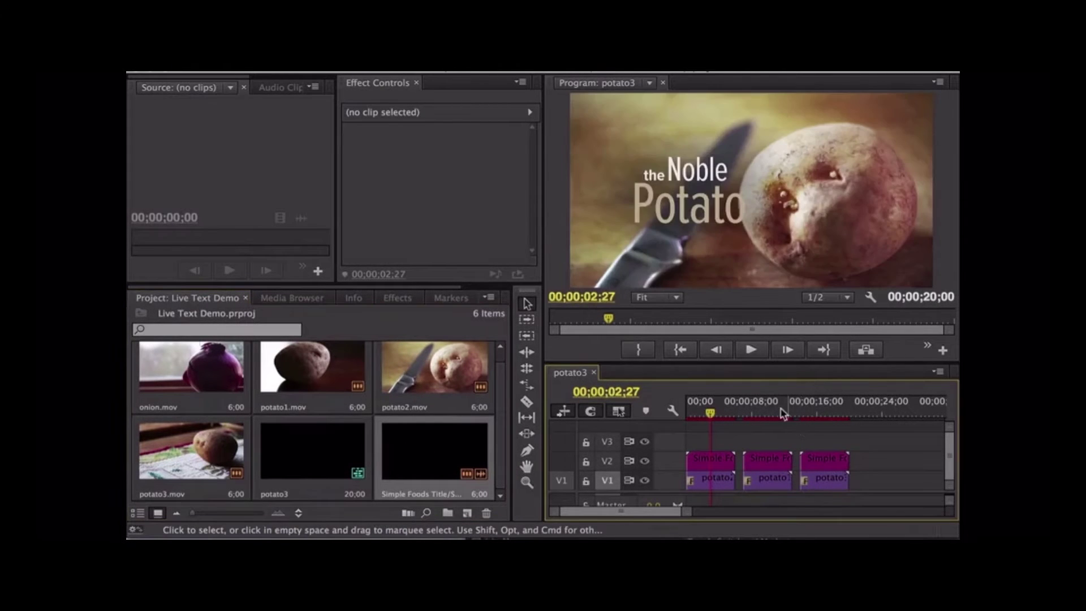
{"action": "left_click_drag", "start_coordinate": [702, 412], "coordinate": [762, 417]}
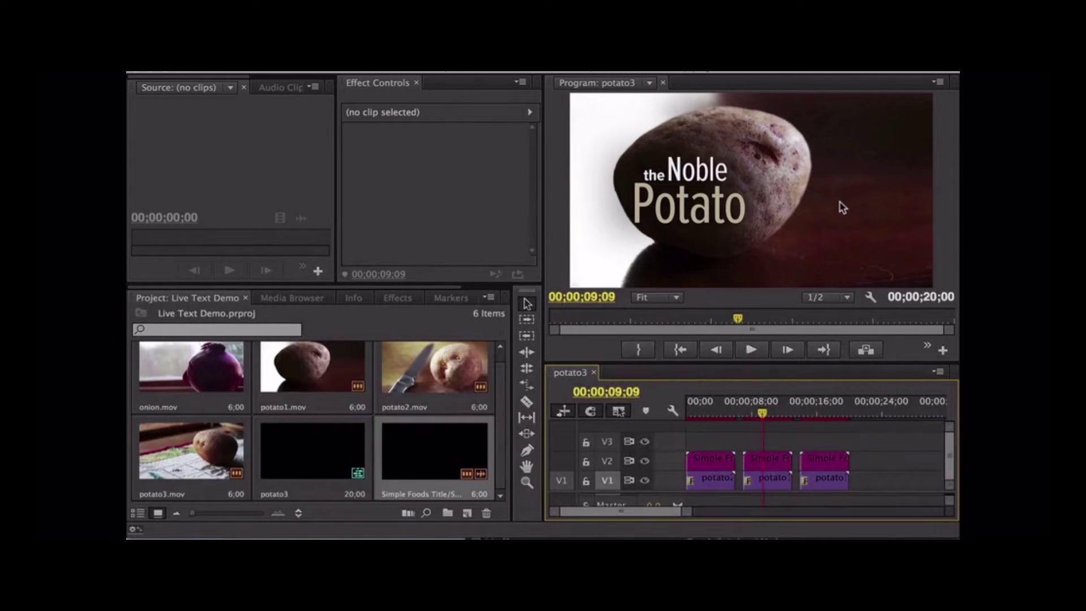
Step: Shift the title over the second potato clip horizontally to a Position X value of 1143
{"action": "double_click", "coordinate": [773, 463]}
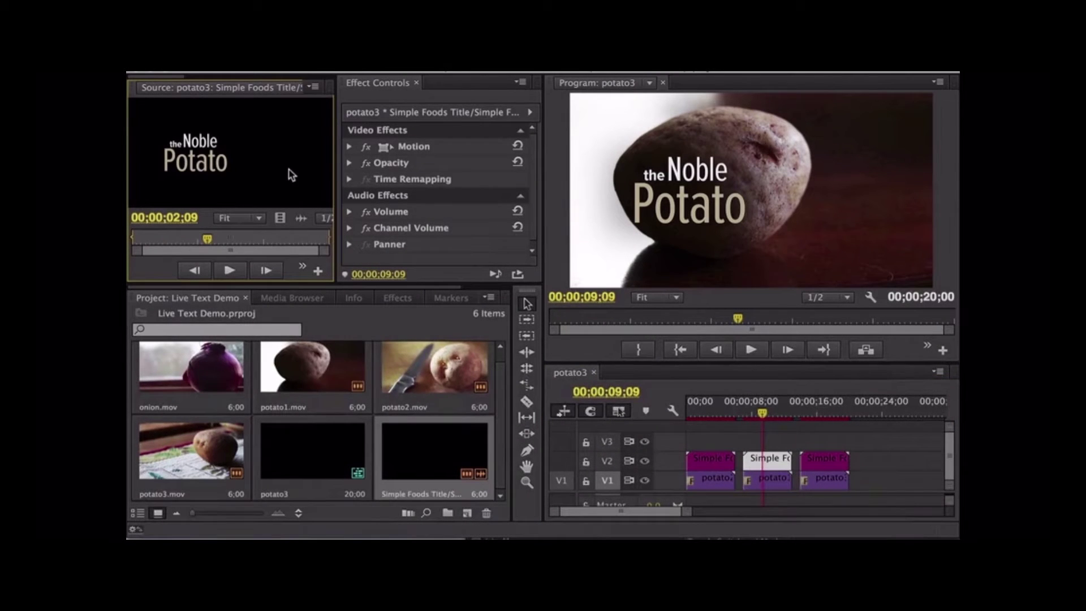
{"action": "left_click", "coordinate": [350, 147]}
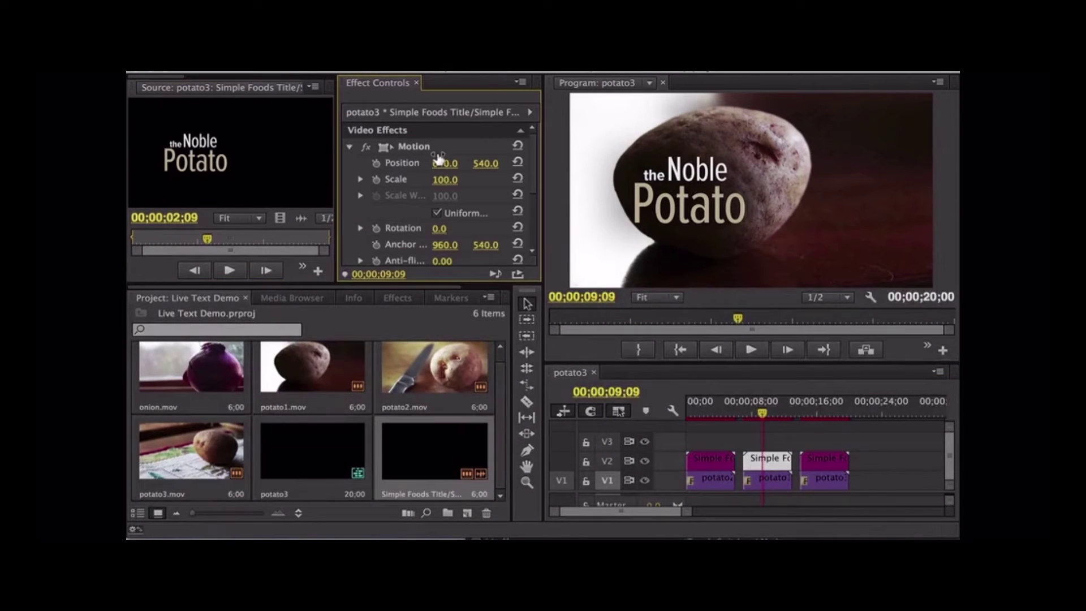
{"action": "left_click_drag", "start_coordinate": [438, 160], "coordinate": [711, 160]}
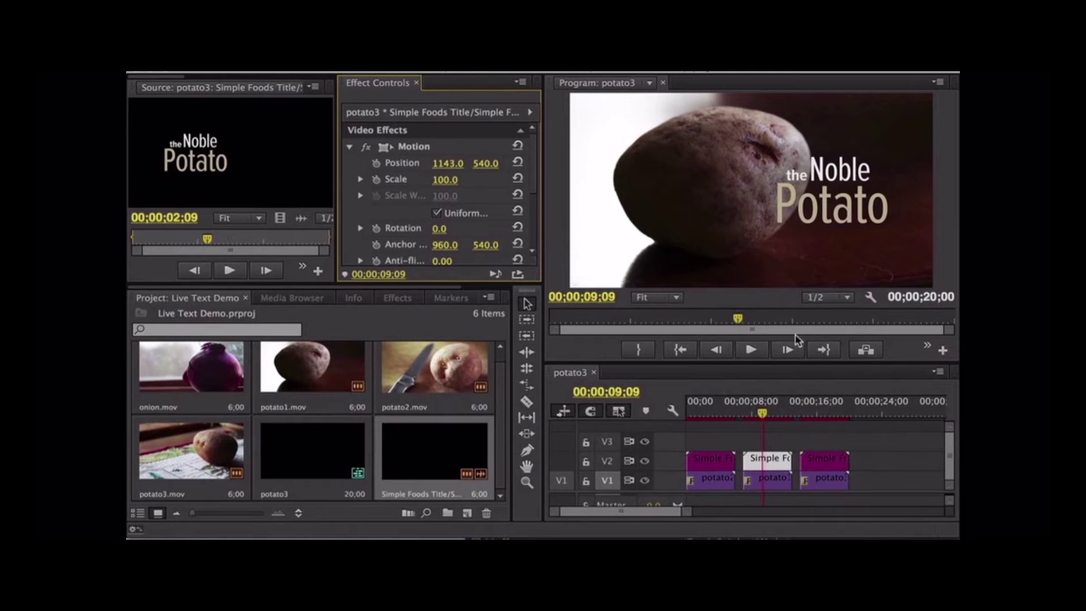
{"action": "left_click", "coordinate": [743, 414]}
{"action": "mouse_move", "coordinate": [743, 415]}
{"action": "left_mouse_down"}
{"action": "mouse_move", "coordinate": [816, 415]}
{"action": "mouse_move", "coordinate": [722, 415]}
{"action": "left_mouse_up"}
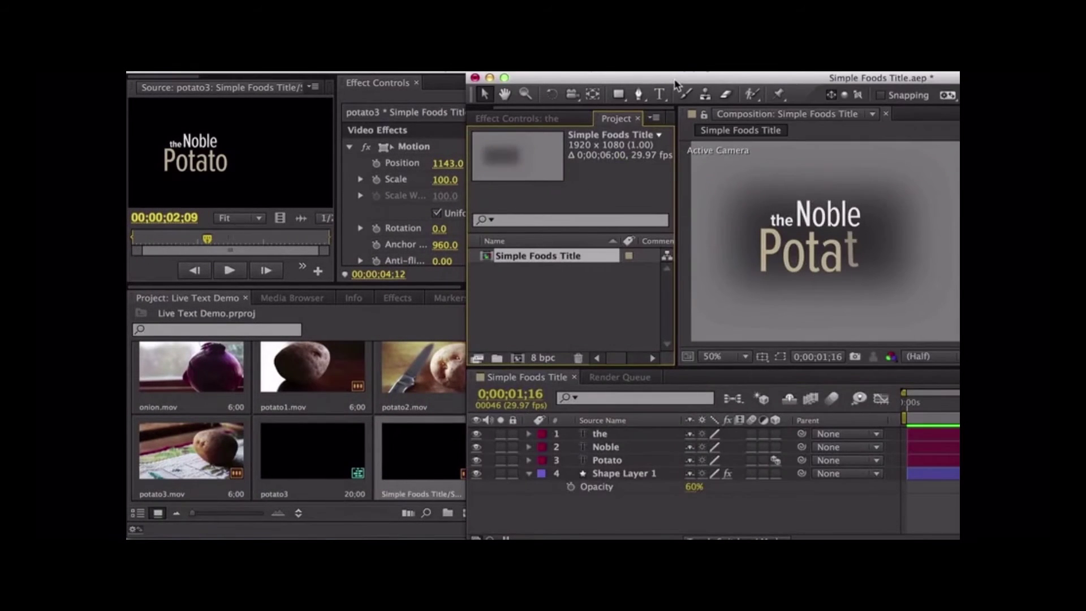
Step: Switch to After Effects and change the fill color of the Potato text layer to white
{"action": "double_click", "coordinate": [674, 82]}
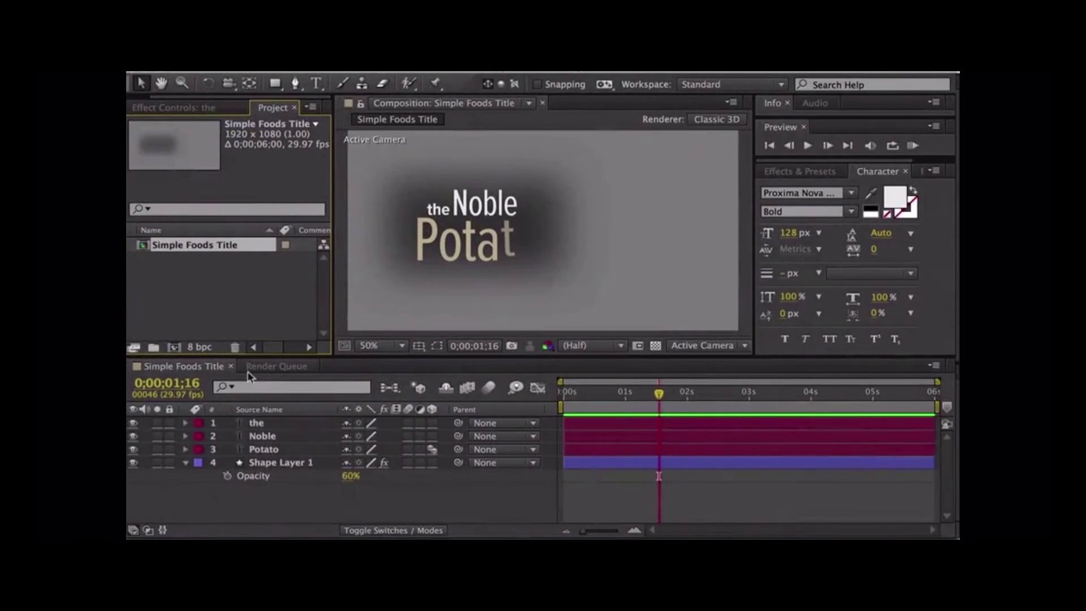
{"action": "left_click", "coordinate": [291, 449]}
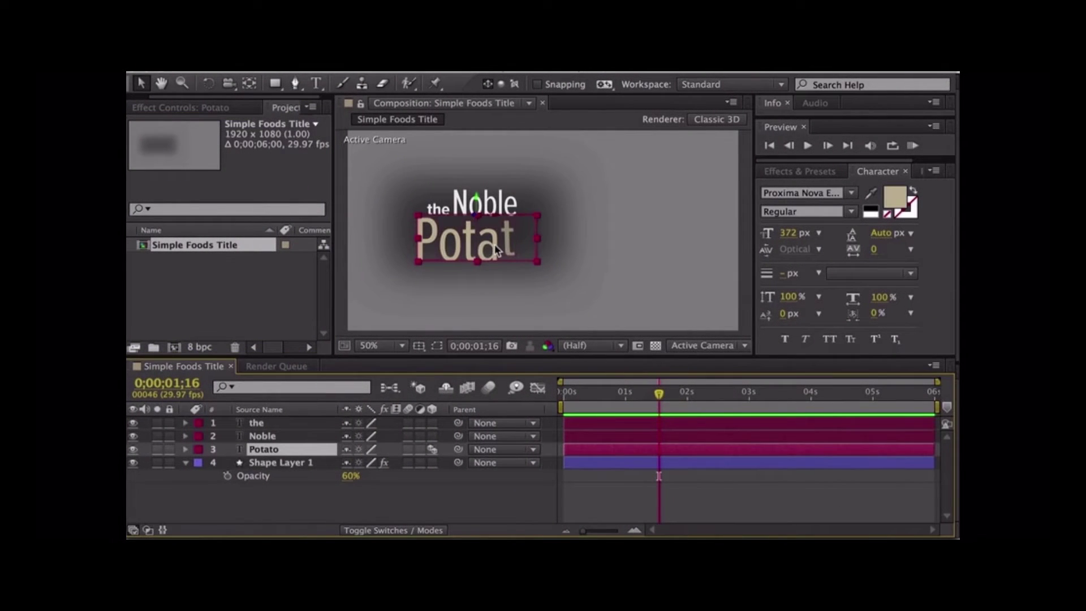
{"action": "left_click", "coordinate": [869, 207]}
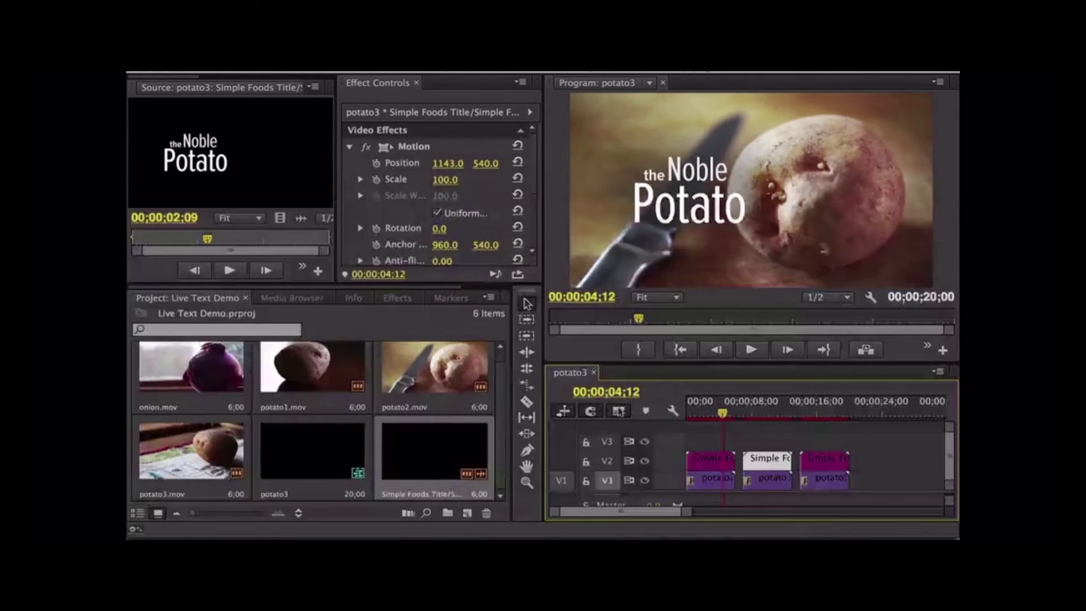
Step: Return to Premiere Pro and check the title's color over each of the three potato clips
{"action": "left_click", "coordinate": [764, 415]}
{"action": "left_click", "coordinate": [820, 415]}
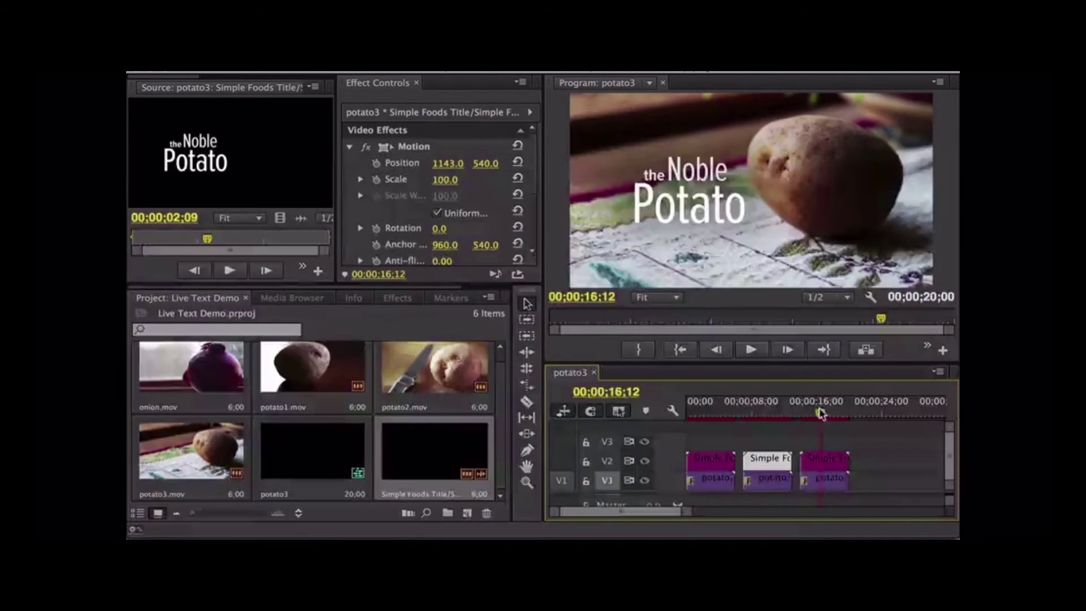
{"action": "left_click", "coordinate": [710, 414]}
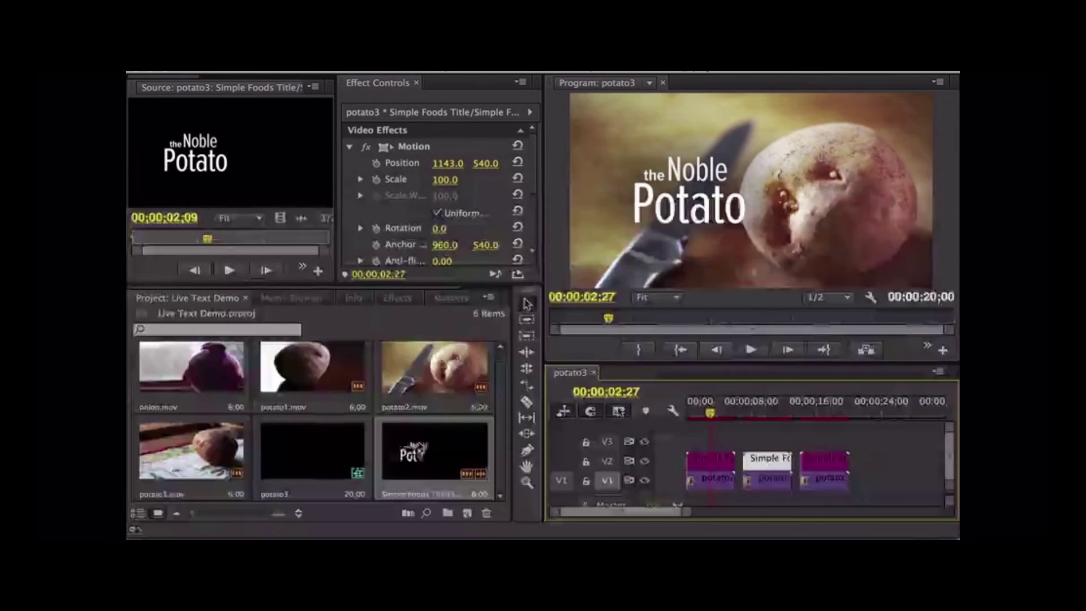
Step: Replace the word Noble with Humble in the linked title's editable text and check it over the other potato clips
{"action": "double_click", "coordinate": [418, 448]}
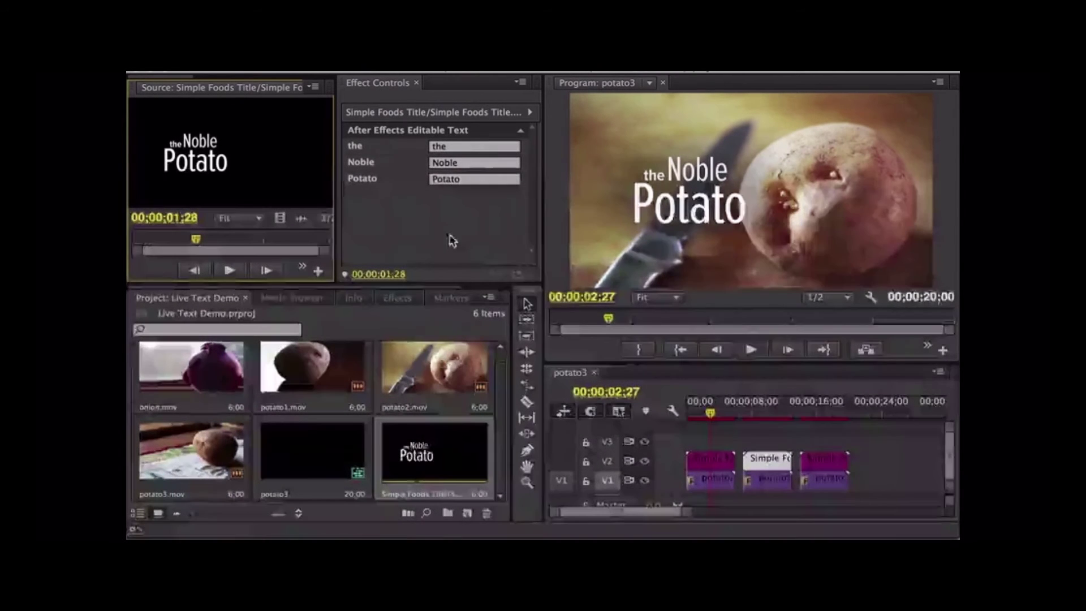
{"action": "left_click", "coordinate": [467, 164]}
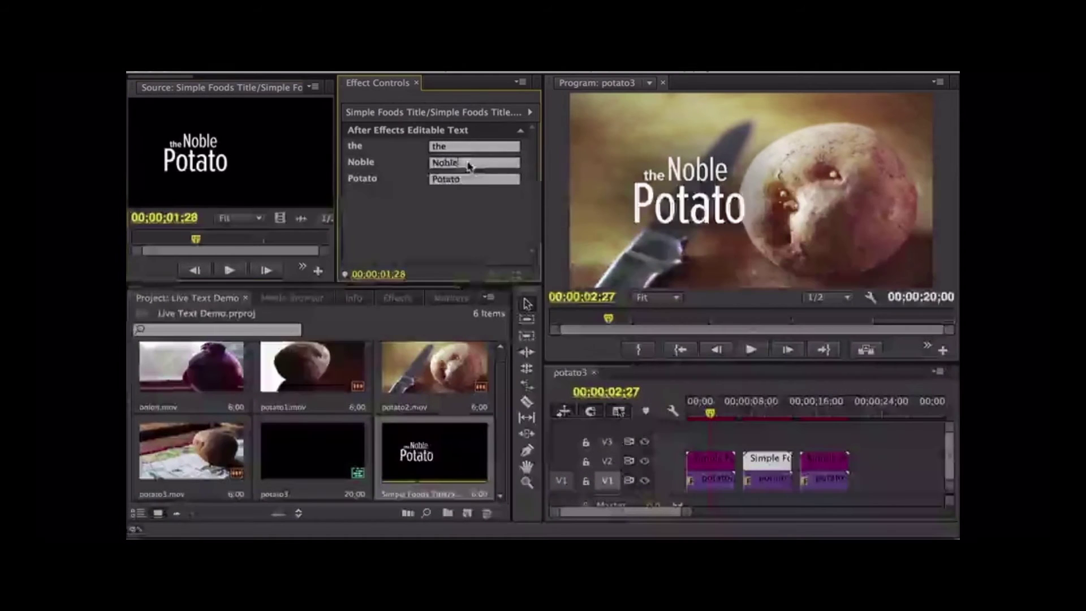
{"action": "type", "text": "Humble"}
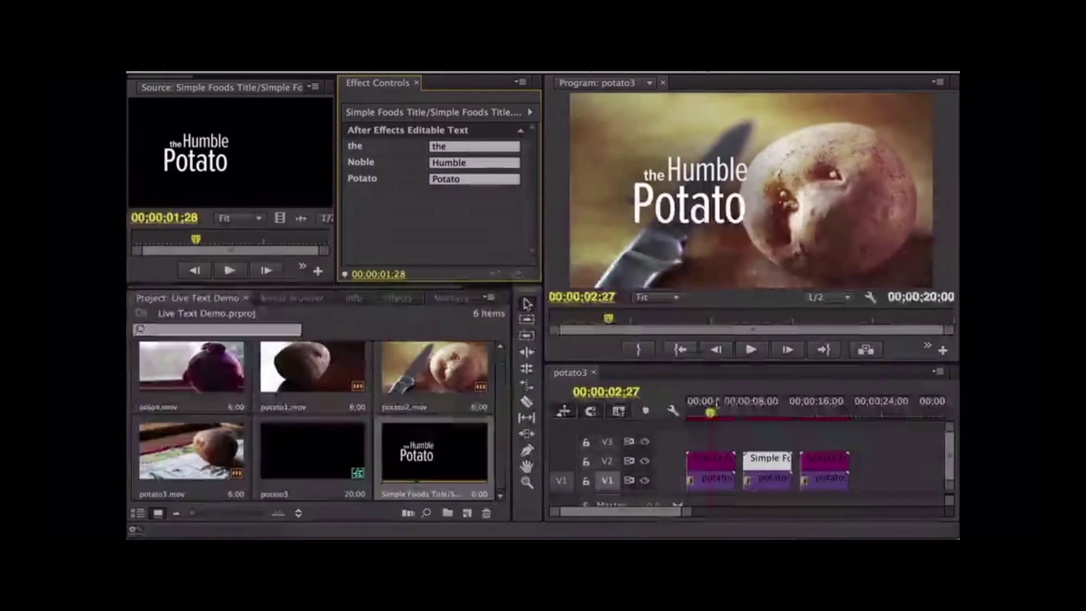
{"action": "left_click", "coordinate": [760, 415]}
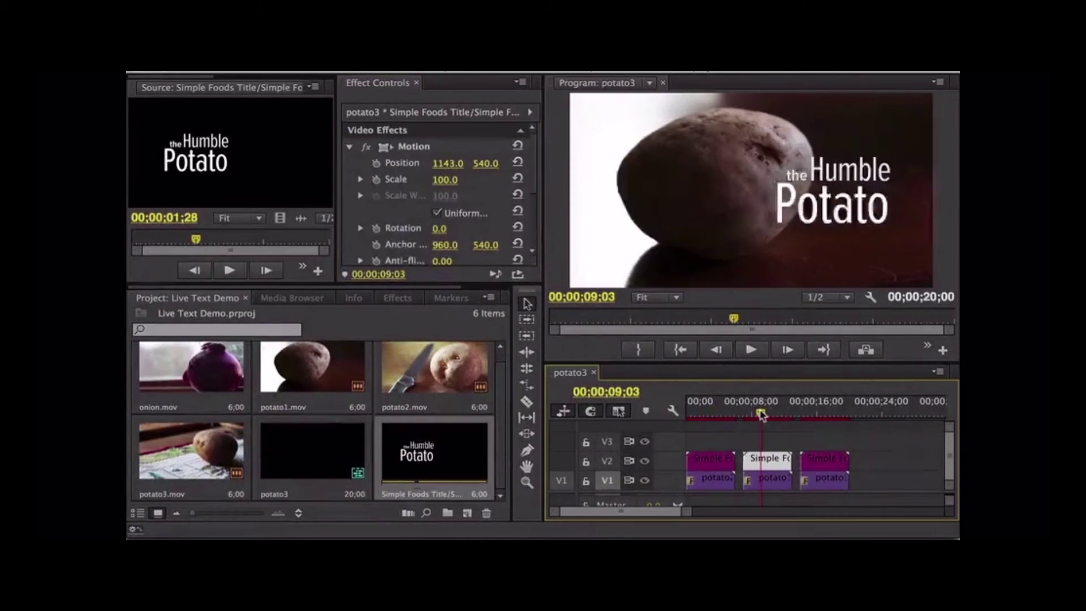
{"action": "left_click", "coordinate": [817, 412]}
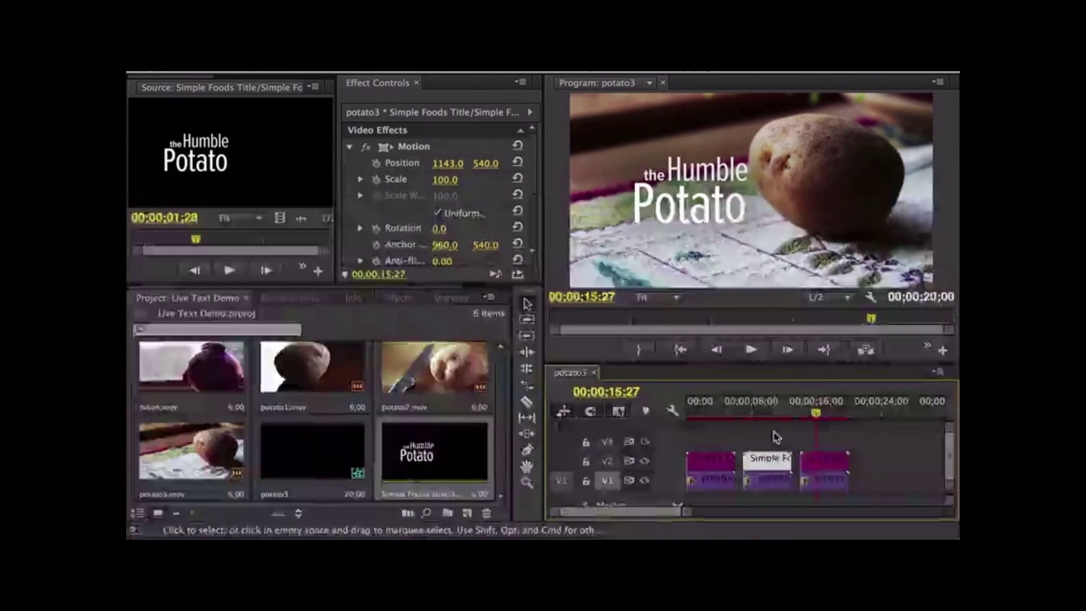
Step: Add onion.mov to track V1 after the third potato clip and move the playhead over it
{"action": "left_click_drag", "start_coordinate": [191, 366], "coordinate": [875, 481]}
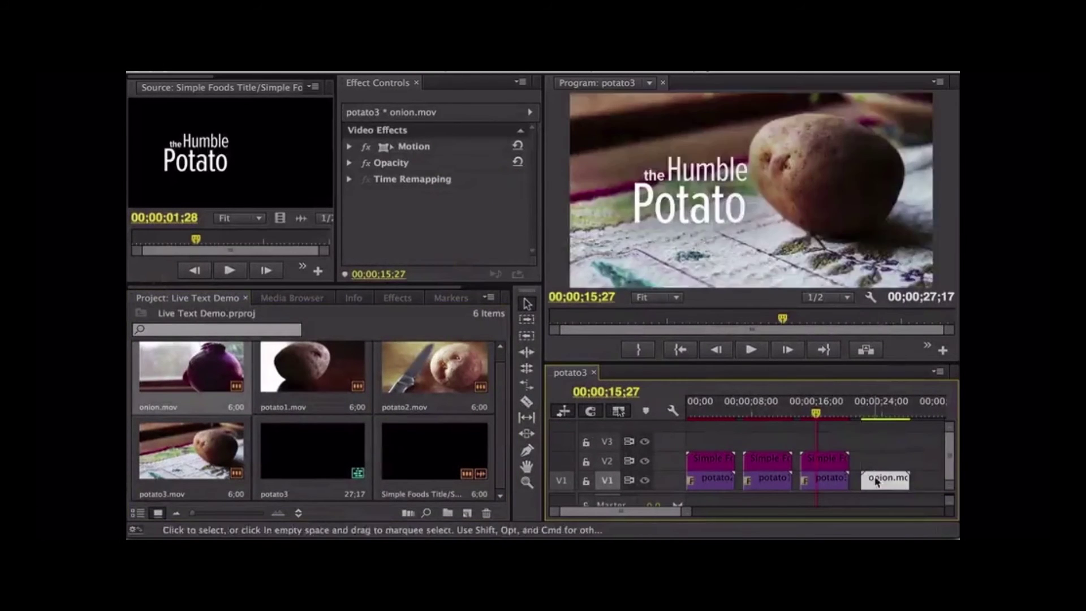
{"action": "left_click", "coordinate": [865, 413]}
{"action": "left_click_drag", "start_coordinate": [865, 413], "coordinate": [881, 413]}
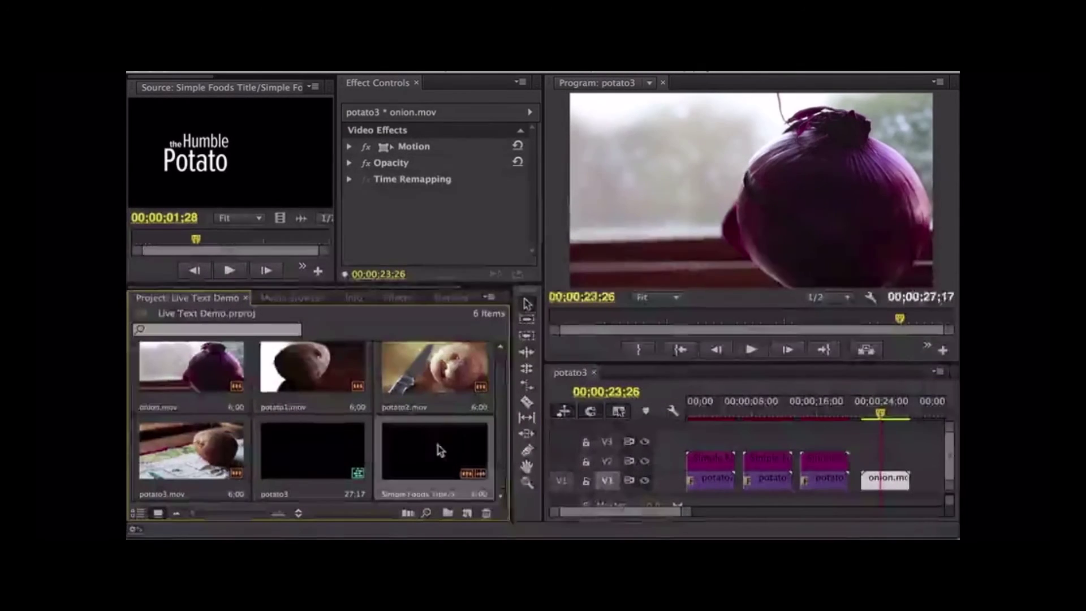
Step: Duplicate the Simple Foods Title item in the project and place the copy on track V2 above the onion clip
{"action": "right_click", "coordinate": [440, 450]}
{"action": "mouse_move", "coordinate": [481, 526]}
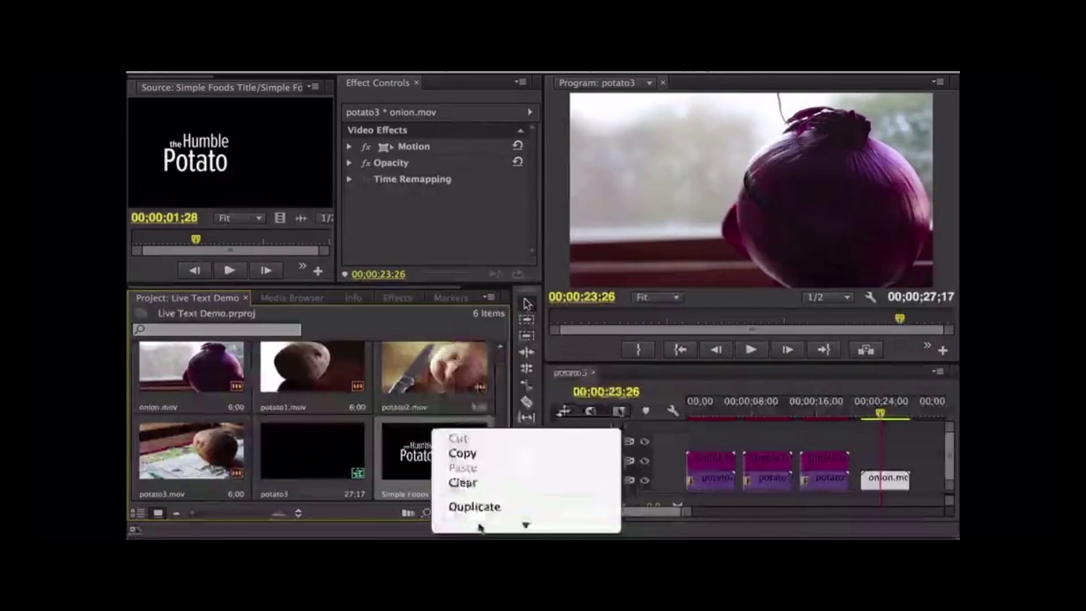
{"action": "left_click", "coordinate": [488, 418]}
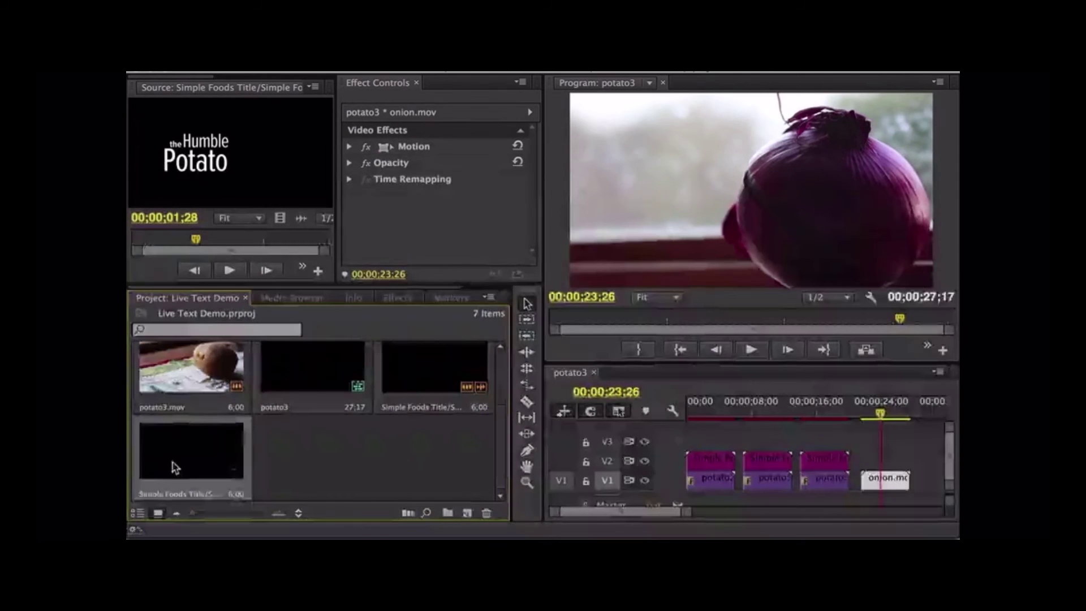
{"action": "left_click", "coordinate": [174, 459]}
{"action": "left_click_drag", "start_coordinate": [177, 461], "coordinate": [861, 457]}
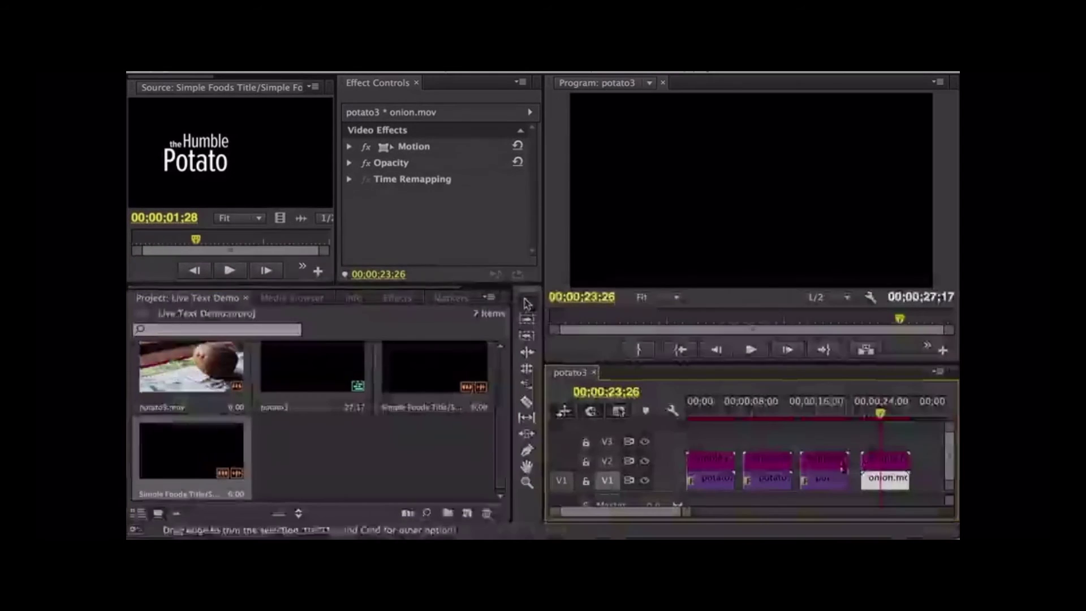
Step: Set the duplicated title's editable text to Noble and Onion, and compare it with the titles over the potato clips
{"action": "left_click", "coordinate": [210, 450]}
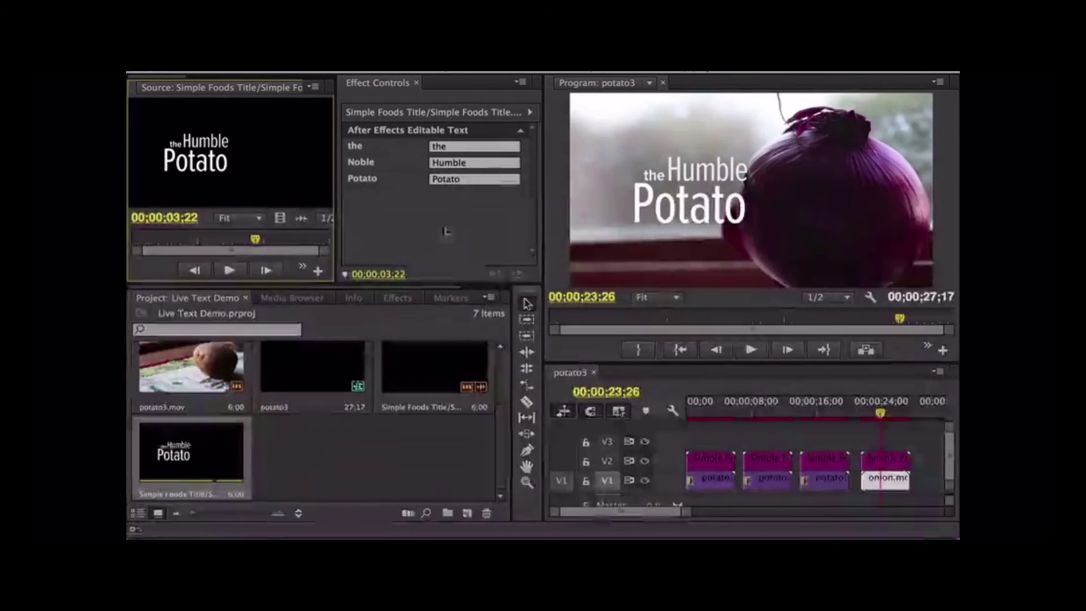
{"action": "left_click", "coordinate": [469, 165]}
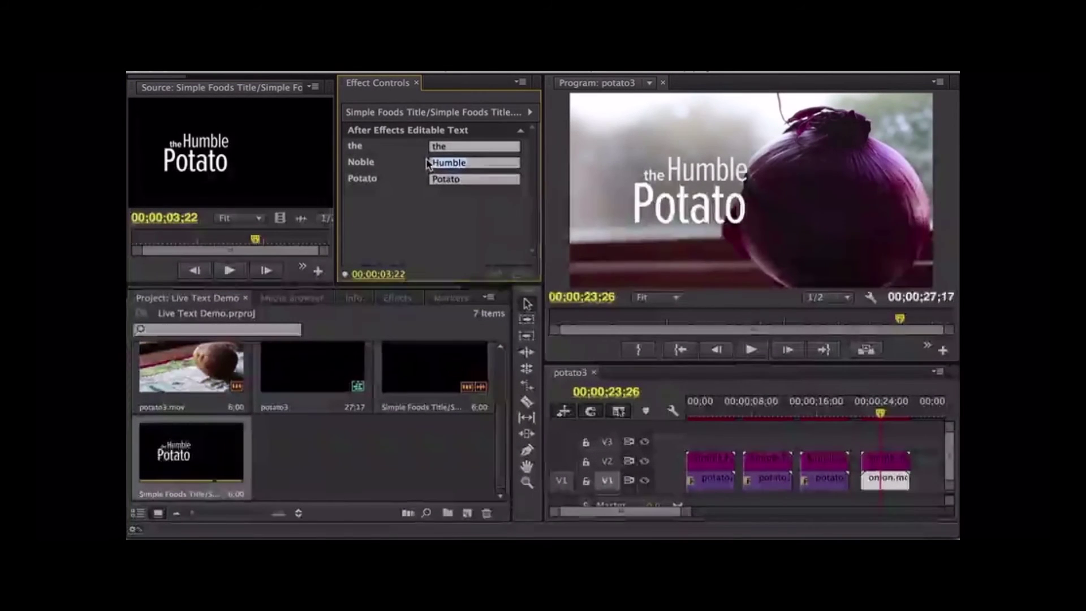
{"action": "type", "text": "Noble"}
{"action": "key", "text": "Tab"}
{"action": "type", "text": "Onion"}
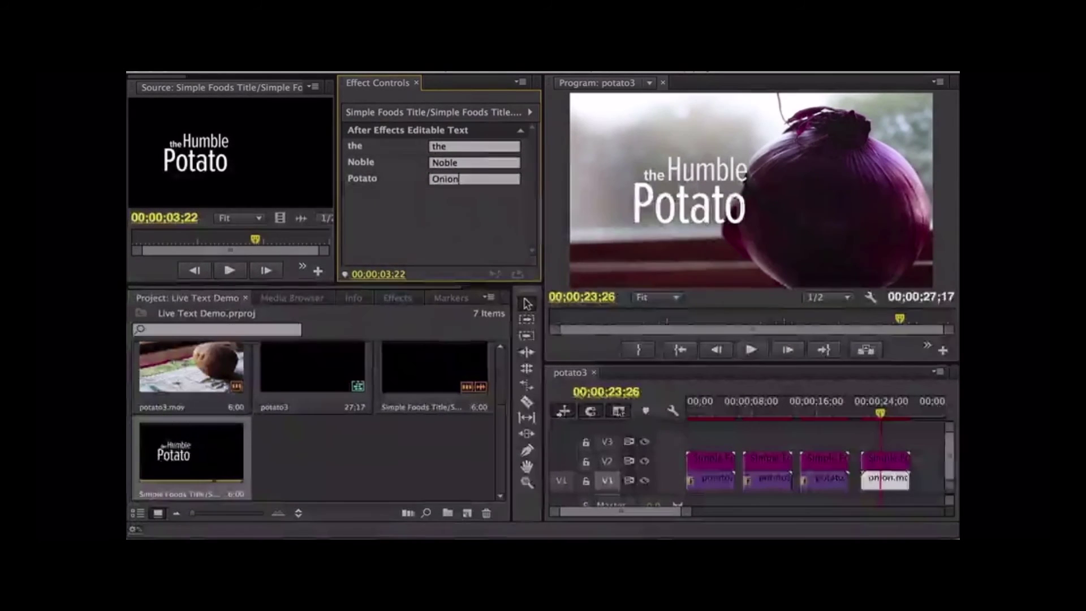
{"action": "key", "text": "Return"}
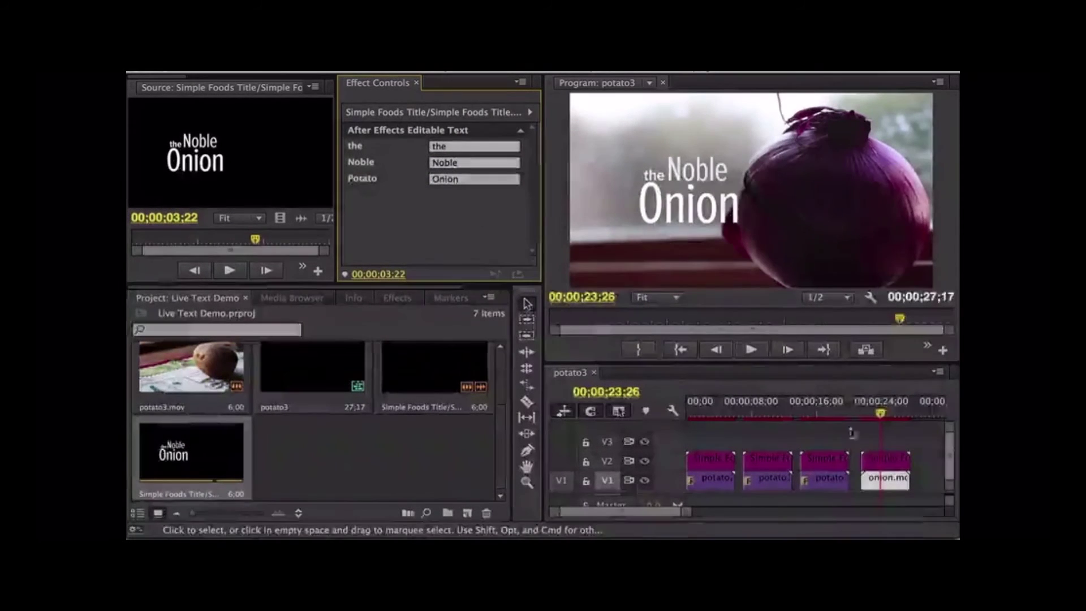
{"action": "left_click_drag", "start_coordinate": [854, 414], "coordinate": [767, 415]}
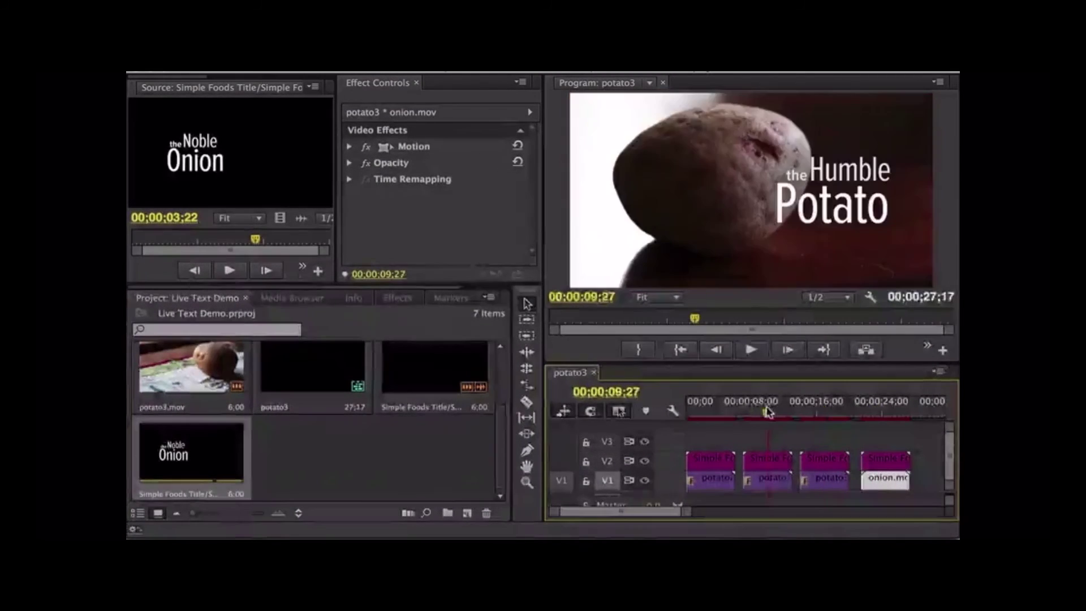
{"action": "left_click", "coordinate": [715, 414]}
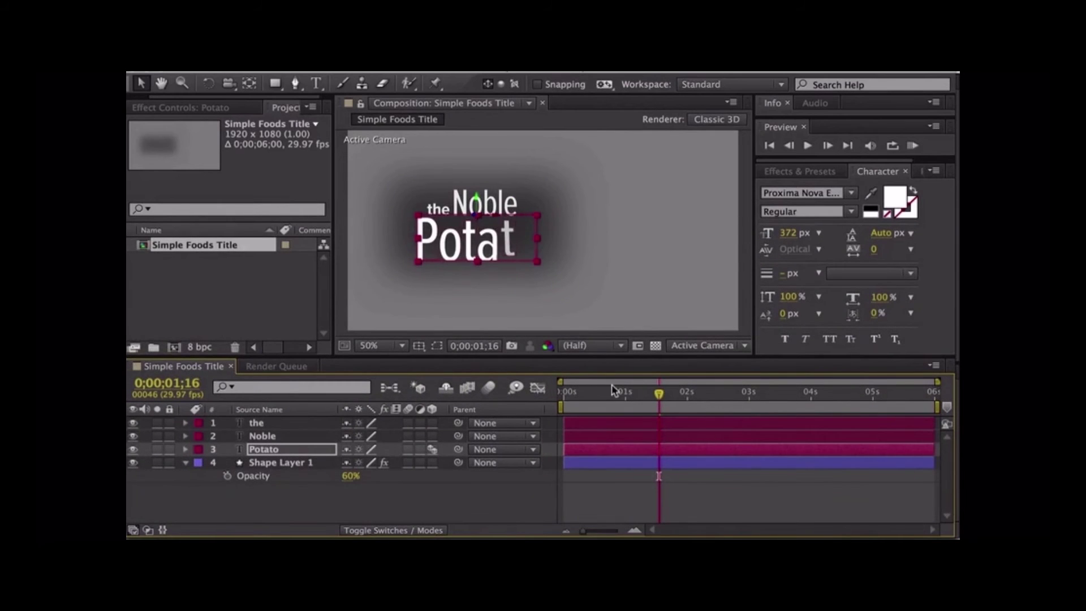
Step: Move the composition's current time to where the whole title shows, and set the Potato text layer's font to Kepler Std Light Condensed Display
{"action": "left_click_drag", "start_coordinate": [614, 390], "coordinate": [725, 411]}
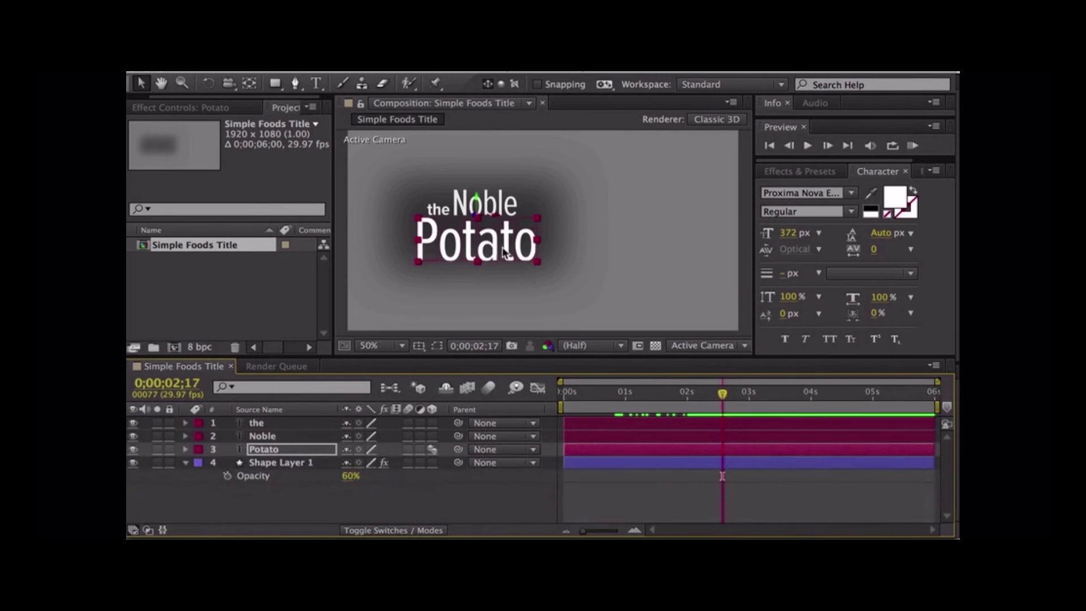
{"action": "left_click", "coordinate": [821, 192]}
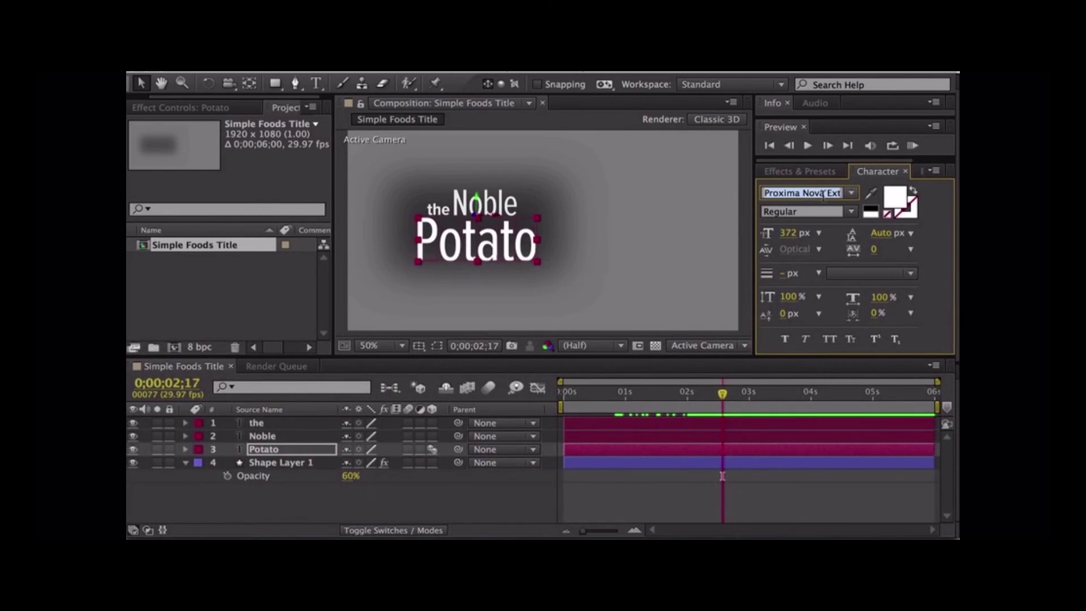
{"action": "type", "text": "Kepler Std"}
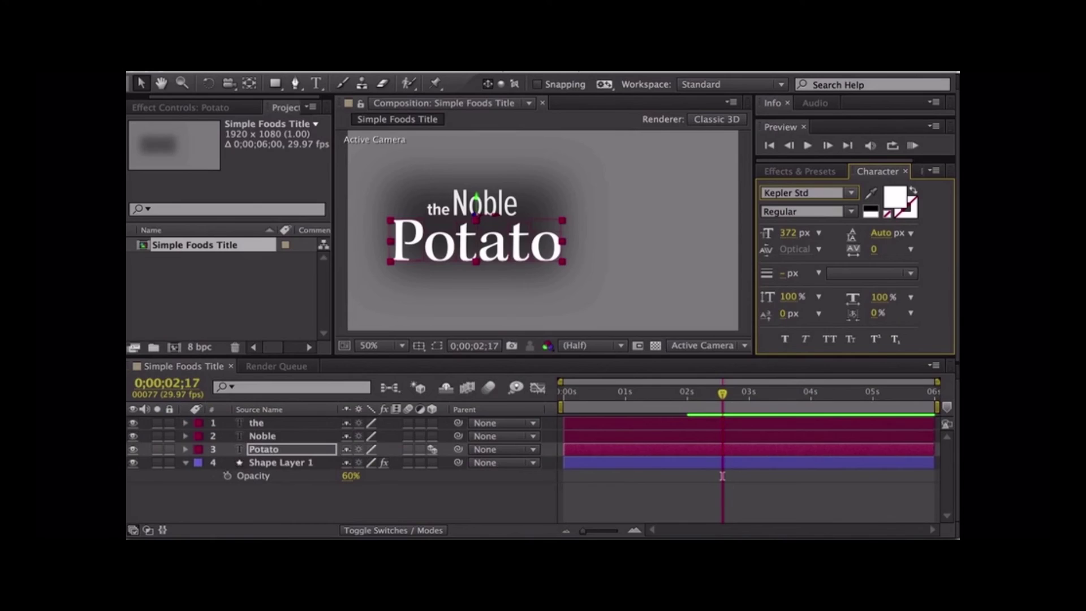
{"action": "left_click", "coordinate": [850, 210]}
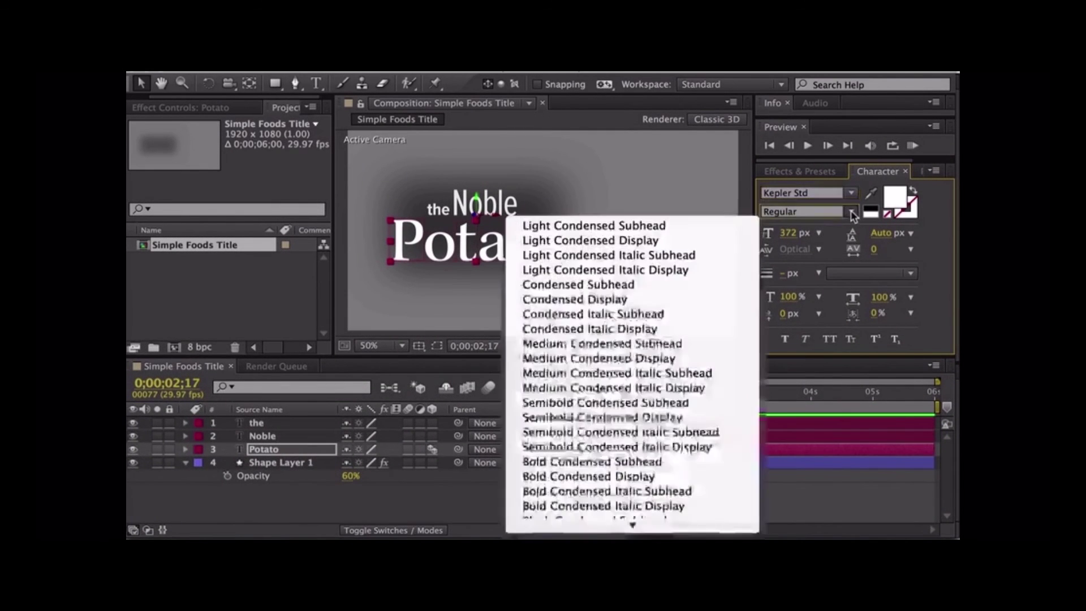
{"action": "left_click", "coordinate": [685, 240]}
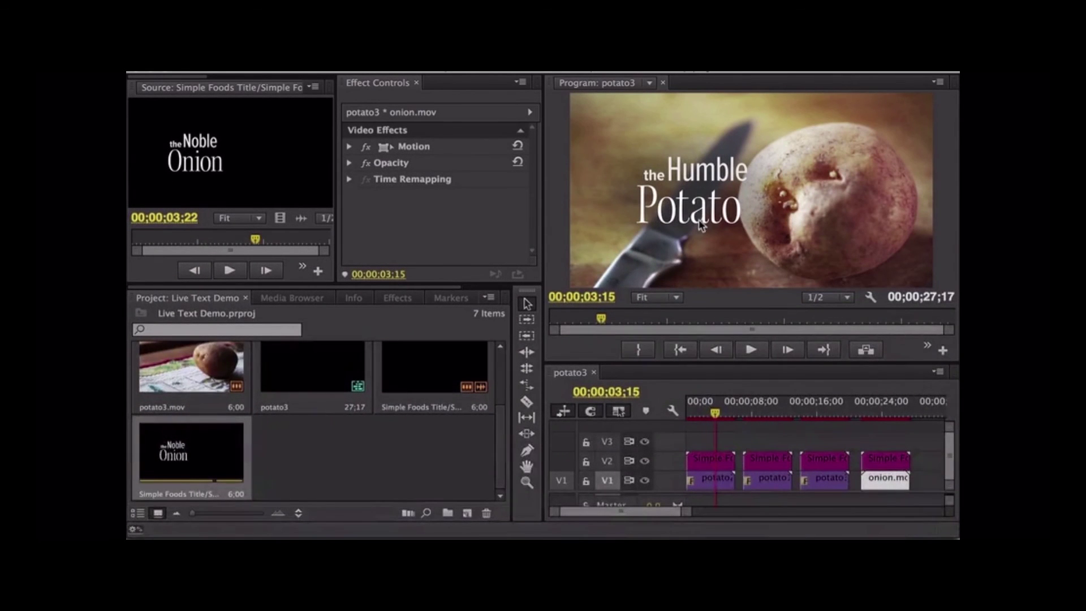
Step: In Premiere Pro, check the restyled titles over the onion clip and the third potato clip
{"action": "left_click_drag", "start_coordinate": [703, 412], "coordinate": [887, 425]}
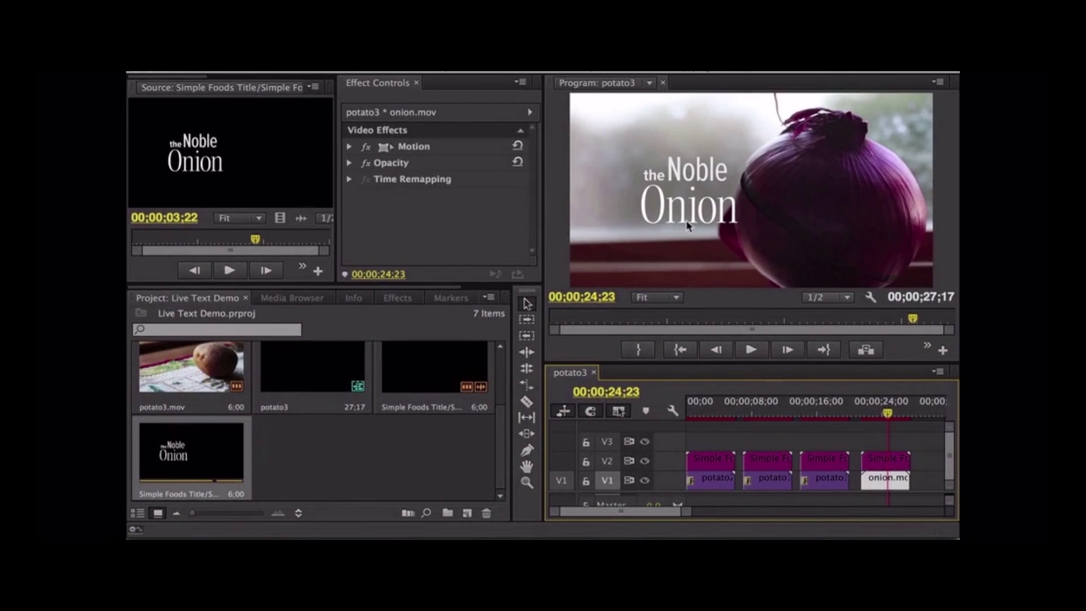
{"action": "left_click", "coordinate": [826, 414]}
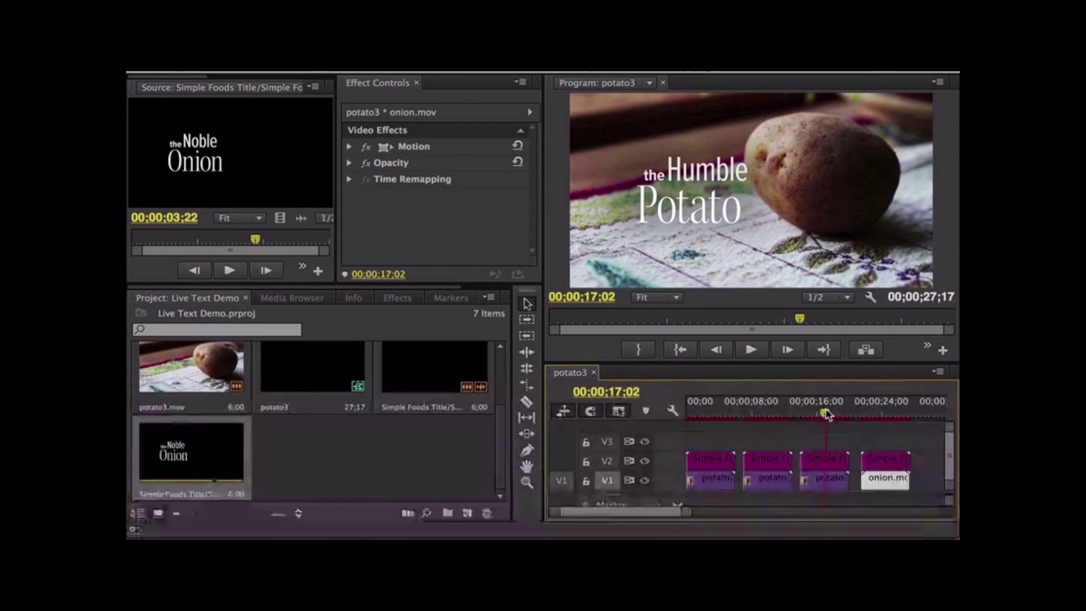